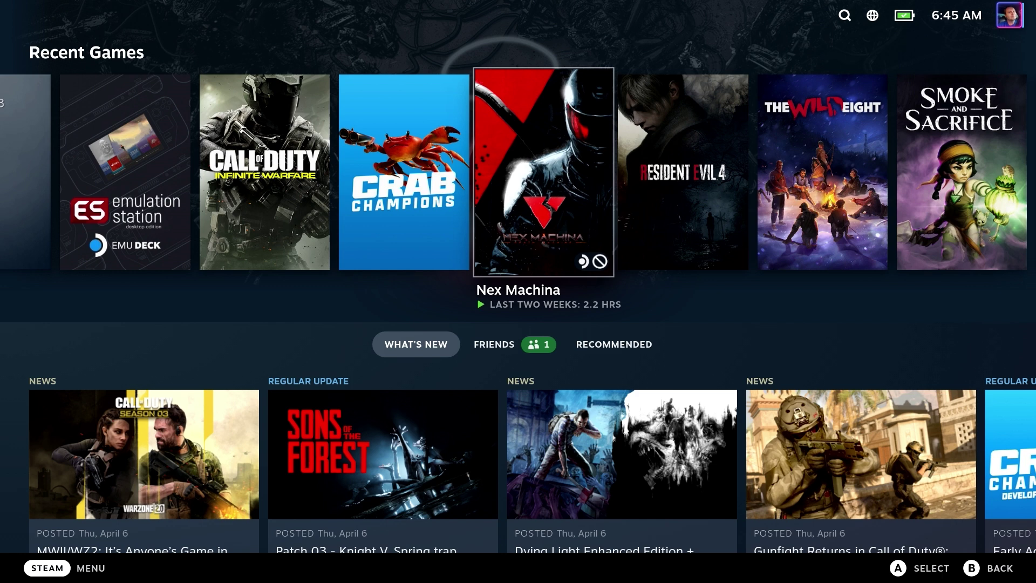
- Browse the Decky quick access panel and its installed plugins, including vibrantDeck
{"action": "key", "text": "ctrl+2"}
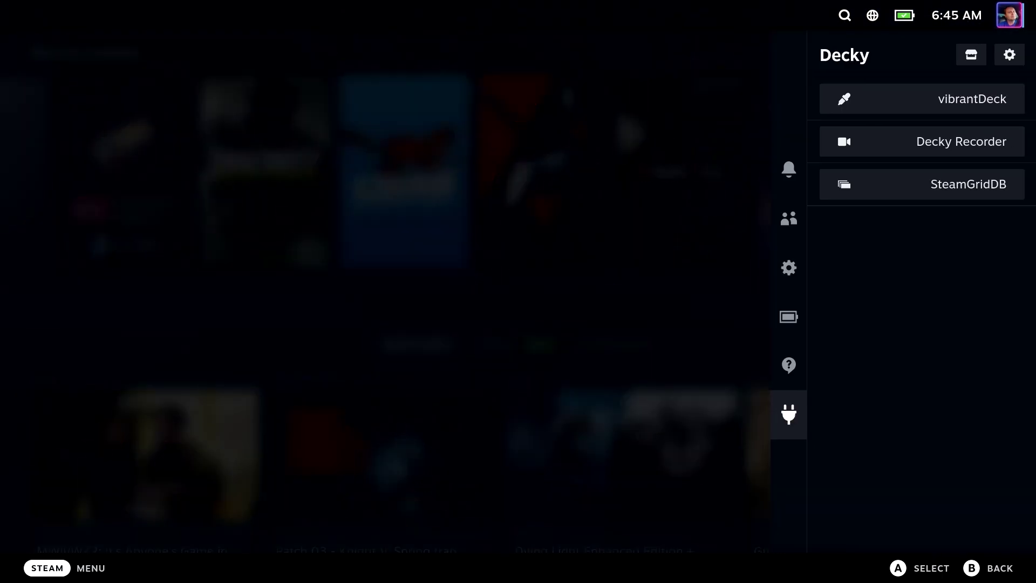
{"action": "key", "text": "Up"}
{"action": "key", "text": "Down"}
{"action": "key", "text": "Right"}
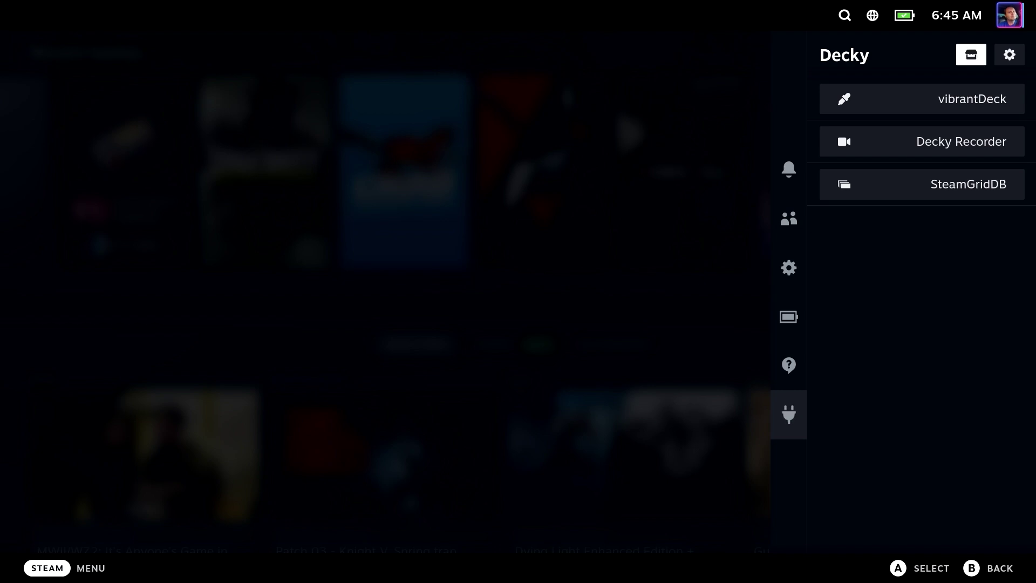
{"action": "key", "text": "Down"}
{"action": "key", "text": "Down"}
{"action": "key", "text": "Up"}
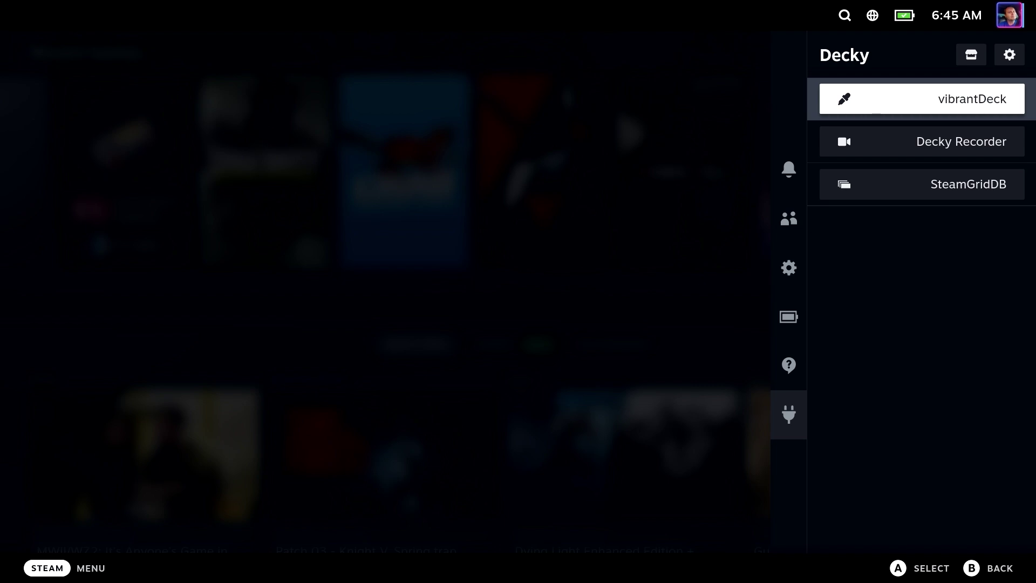
{"action": "key", "text": "Left"}
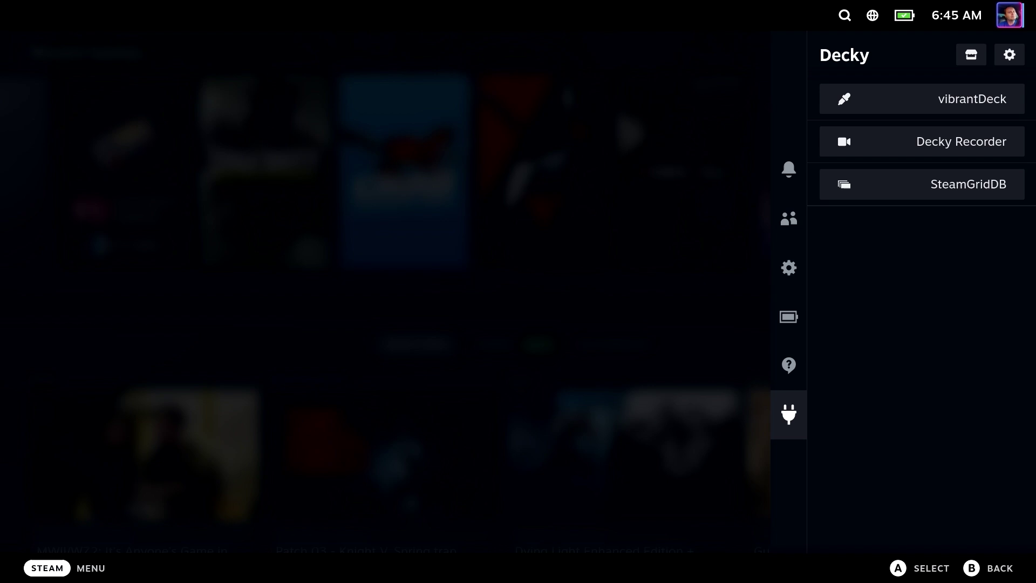
- Switch the Deck from Gaming Mode to Desktop Mode through the Steam menu's Power options
{"action": "key", "text": "Escape"}
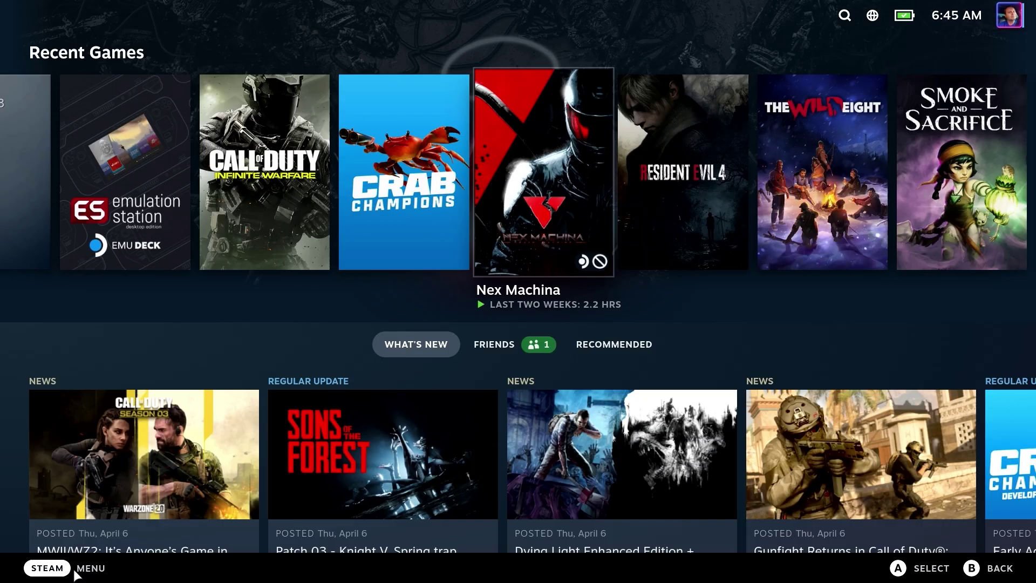
{"action": "left_click", "coordinate": [75, 571]}
{"action": "key", "text": "Down"}
{"action": "key", "text": "Up"}
{"action": "key", "text": "Up"}
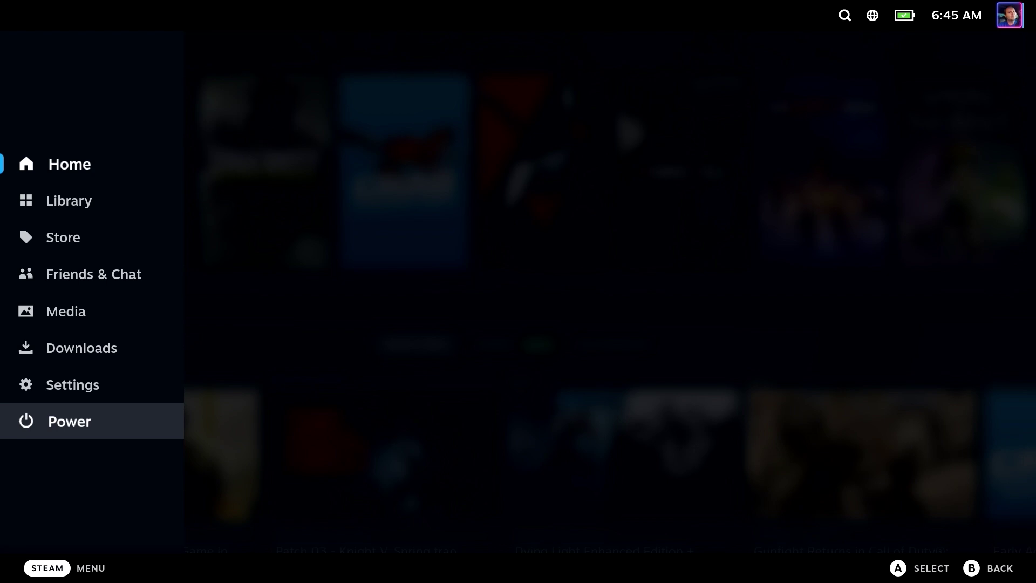
{"action": "key", "text": "Return"}
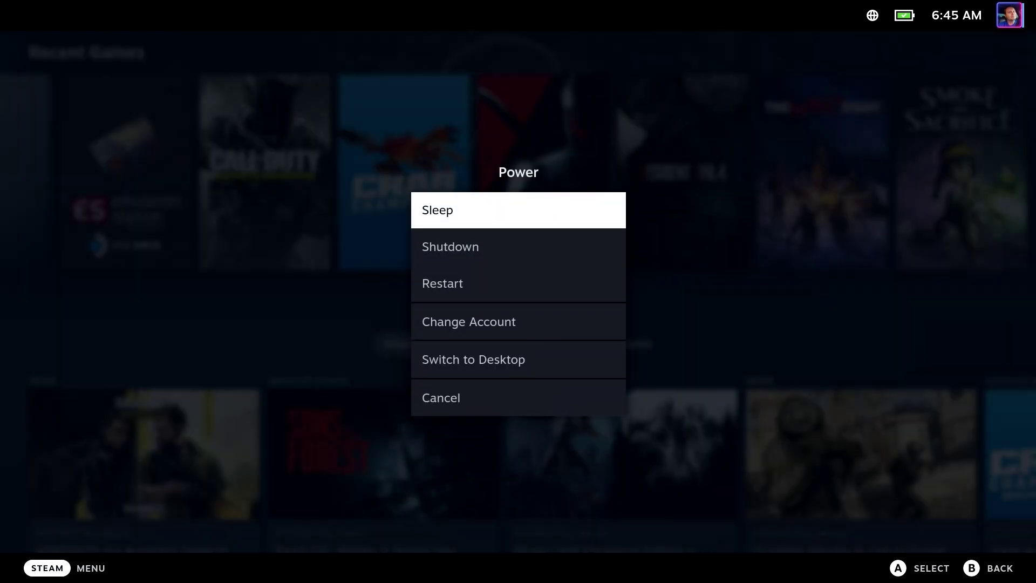
{"action": "key", "text": "Down"}
{"action": "key", "text": "Down"}
{"action": "key", "text": "Down"}
{"action": "key", "text": "Down"}
{"action": "key", "text": "Return"}
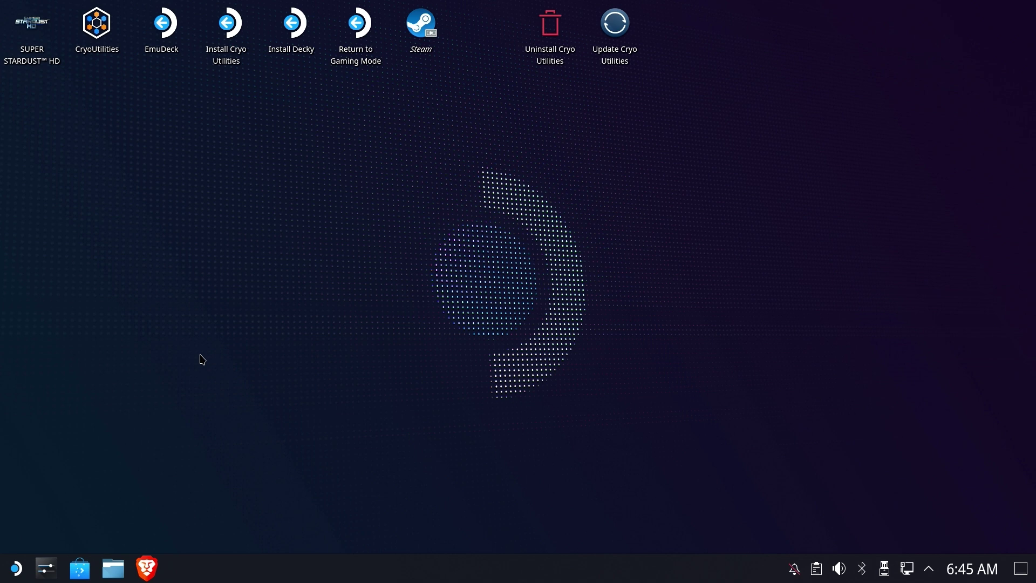
- Launch Dolphin, open the homebrew folder from Home to check its contents, then return to Home
{"action": "left_click", "coordinate": [115, 564]}
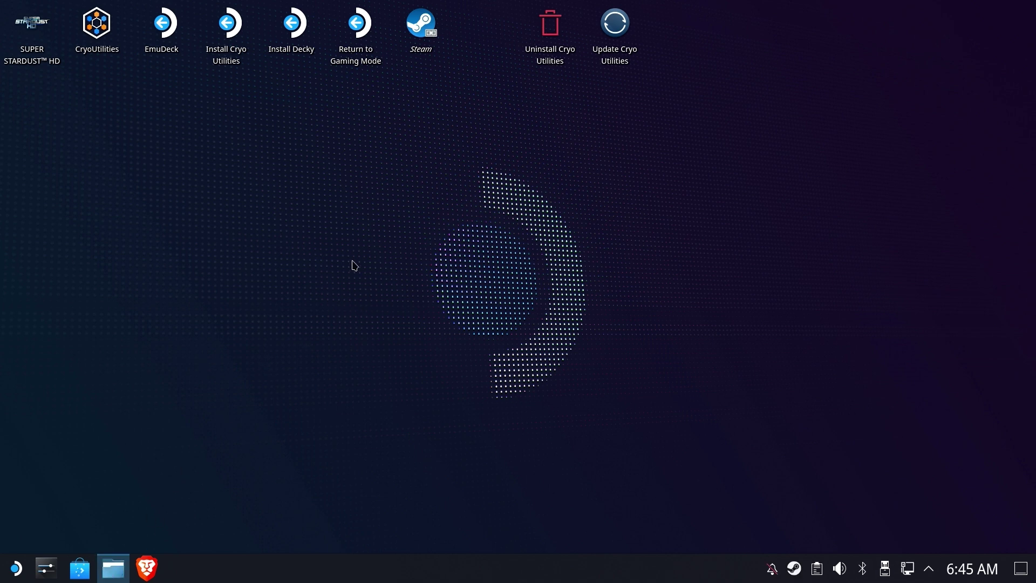
{"action": "left_click", "coordinate": [50, 89]}
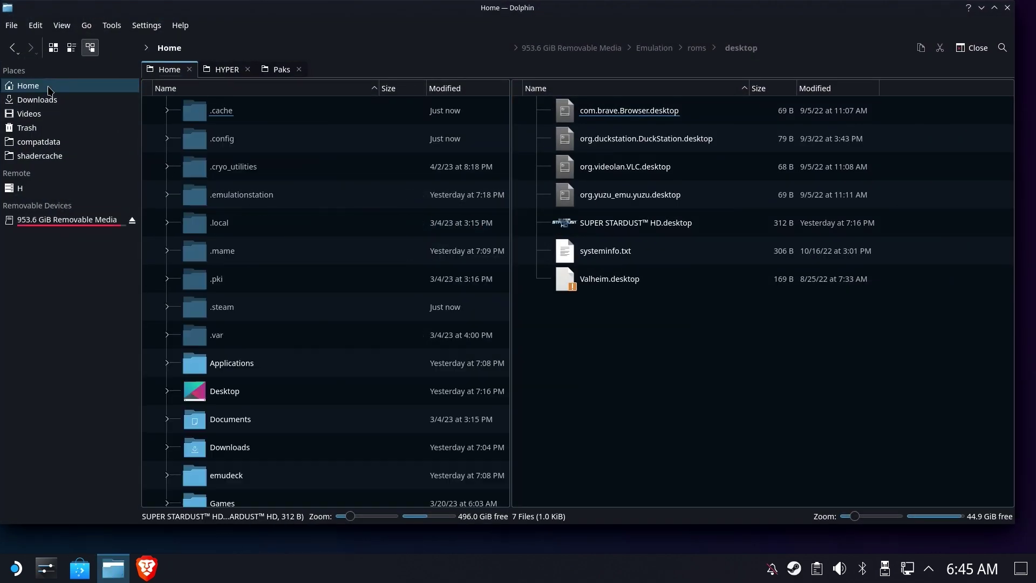
{"action": "scroll", "coordinate": [324, 194], "scroll_direction": "down", "scroll_amount": 10}
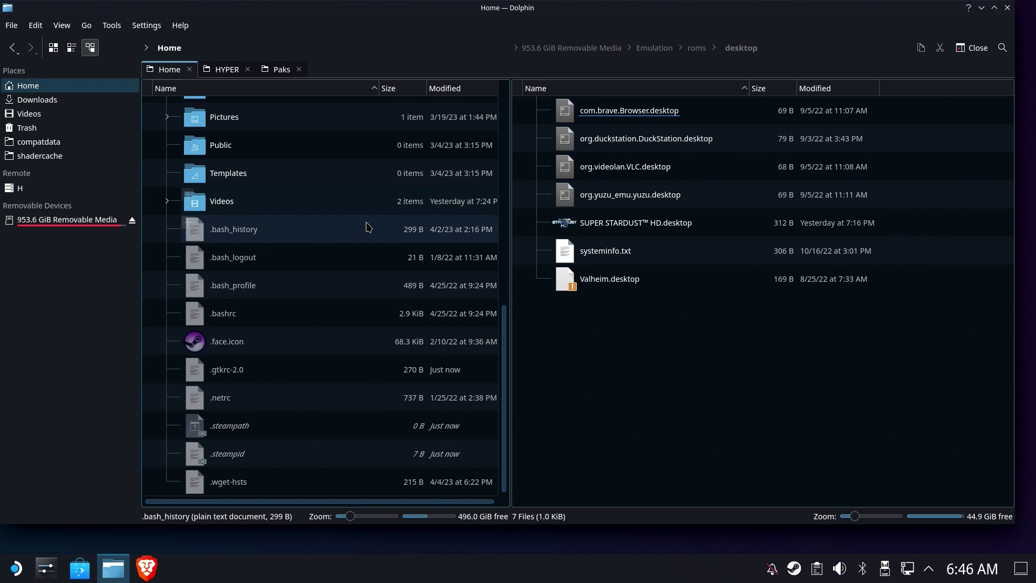
{"action": "scroll", "coordinate": [300, 205], "scroll_direction": "up", "scroll_amount": 5}
{"action": "scroll", "coordinate": [302, 210], "scroll_direction": "down", "scroll_amount": 1}
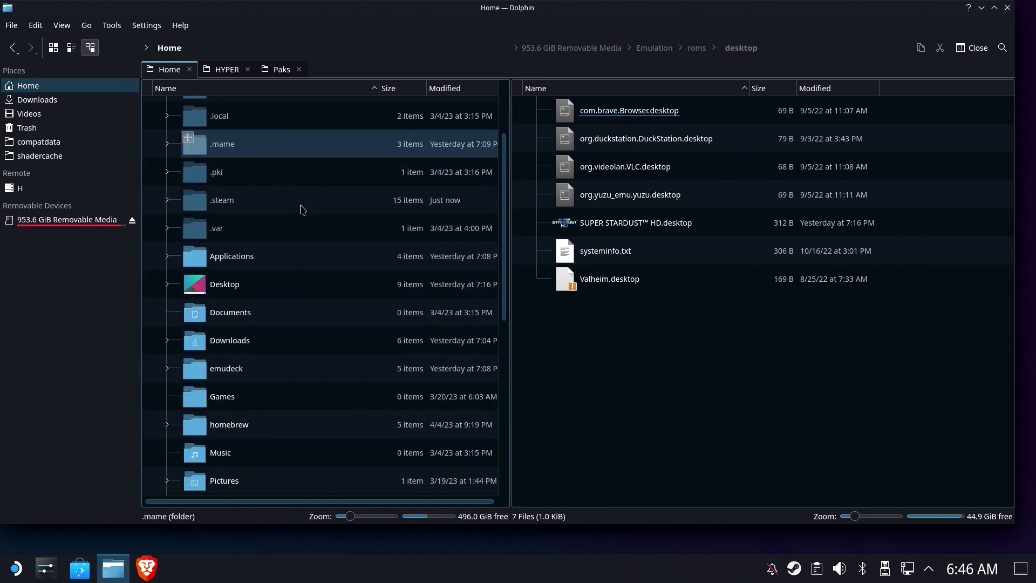
{"action": "left_click", "coordinate": [213, 429]}
{"action": "double_click", "coordinate": [214, 429]}
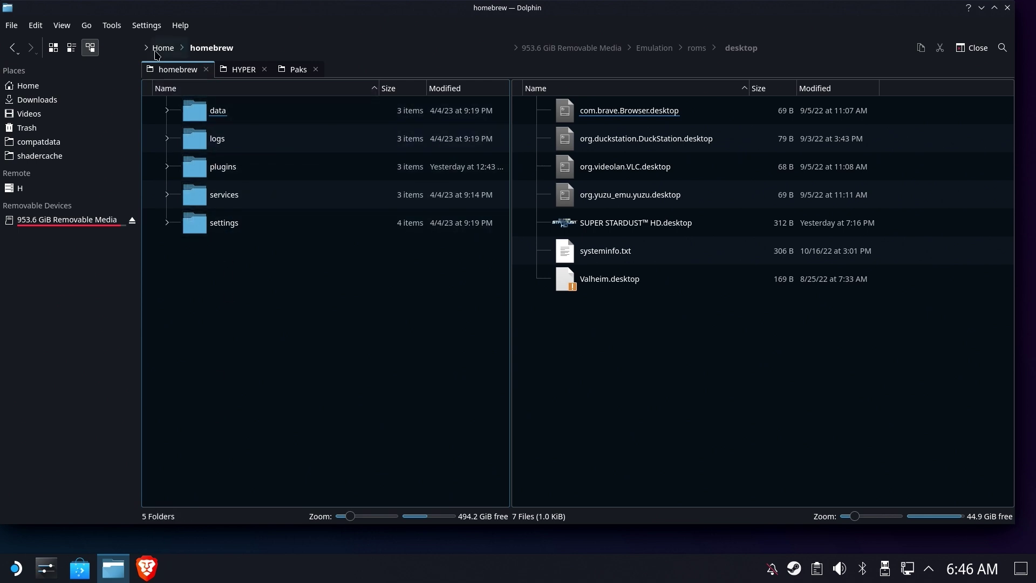
{"action": "left_click", "coordinate": [12, 47]}
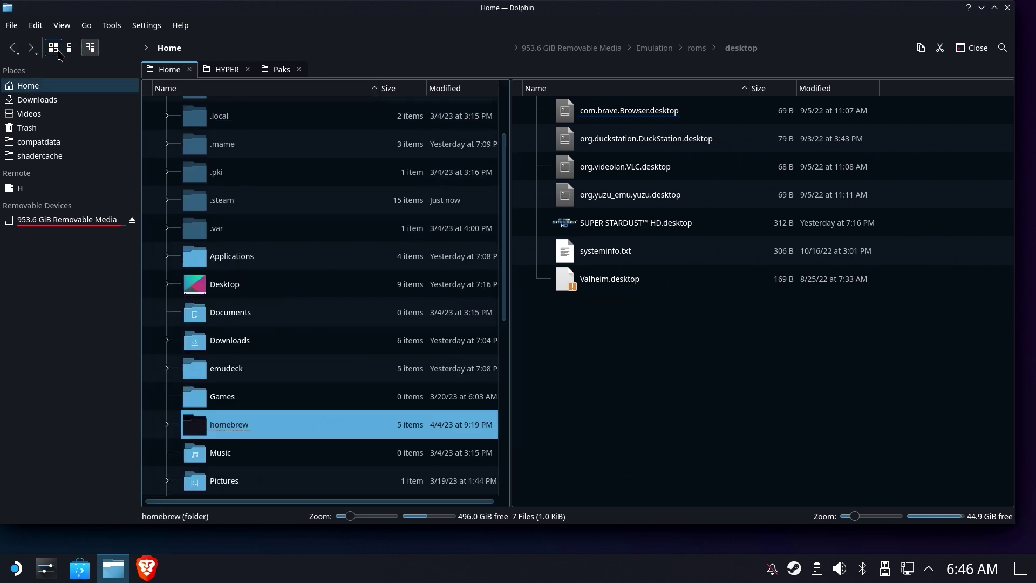
- Rename the homebrew folder to homebrew_ and minimize Dolphin
{"action": "right_click", "coordinate": [270, 425]}
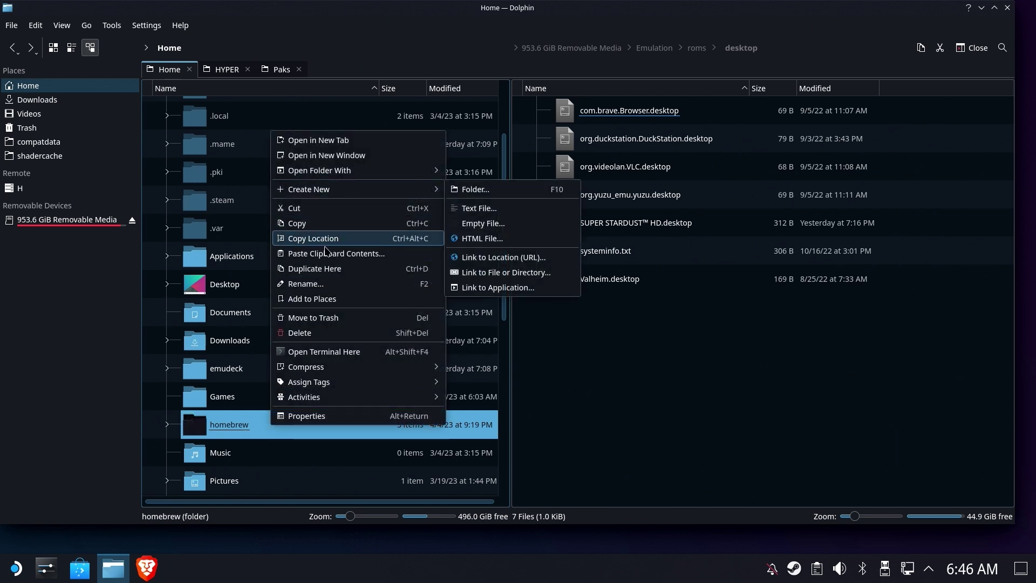
{"action": "left_click", "coordinate": [330, 291]}
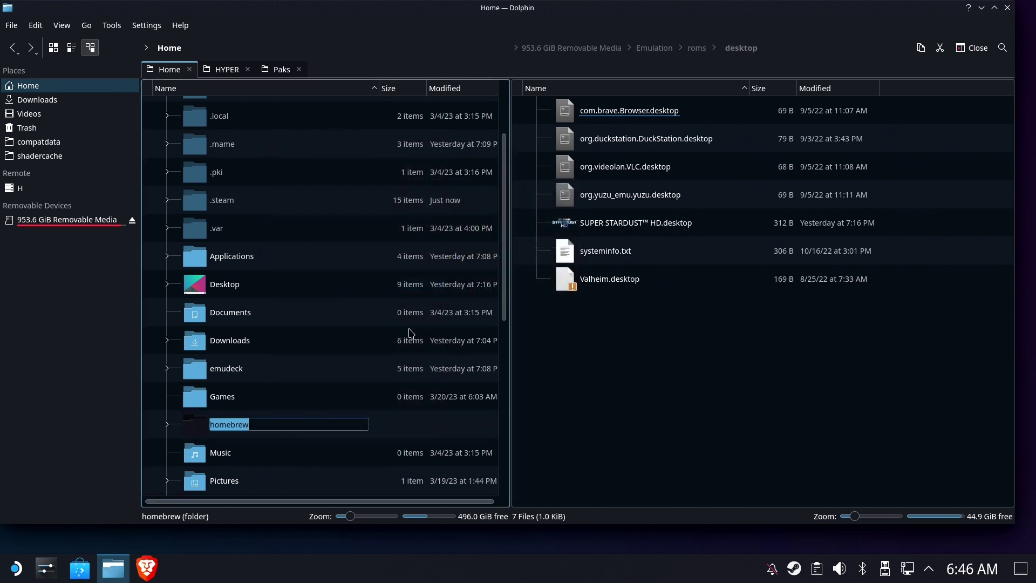
{"action": "key", "text": "End"}
{"action": "key", "text": "Return"}
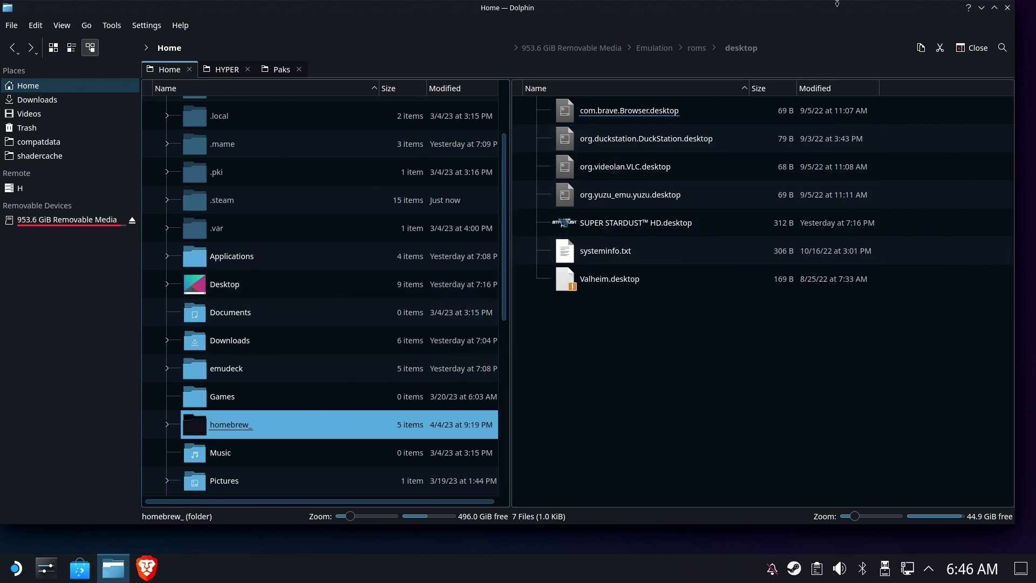
{"action": "left_click", "coordinate": [982, 8]}
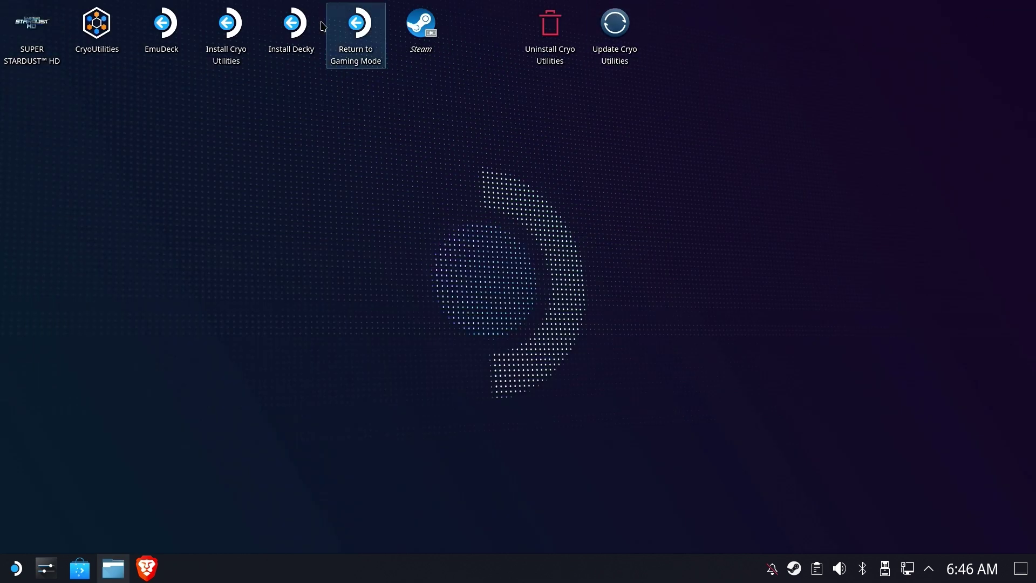
- Start the Decky installer, cancel it, and reopen Dolphin from the taskbar
{"action": "double_click", "coordinate": [298, 21]}
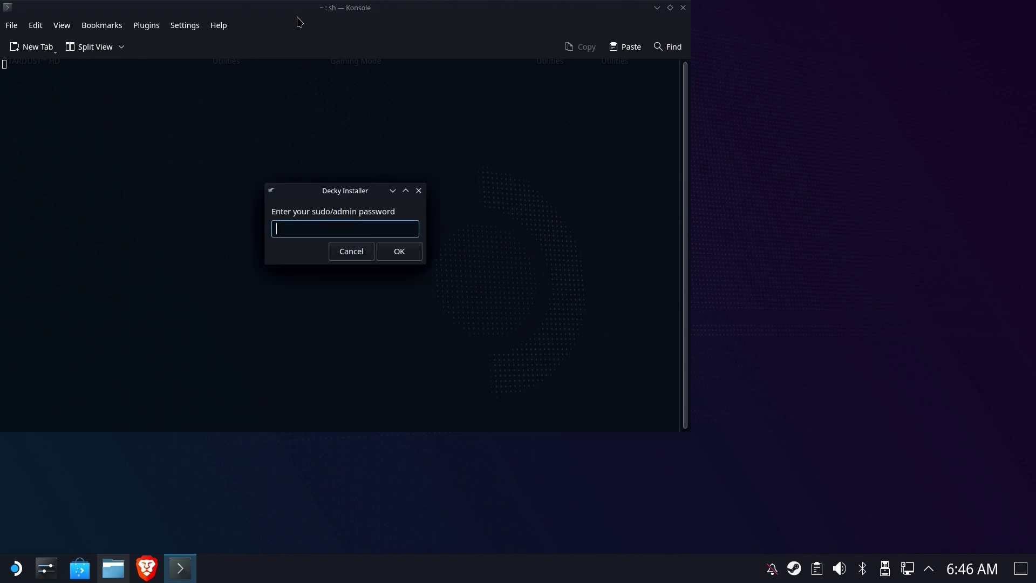
{"action": "left_click", "coordinate": [353, 252]}
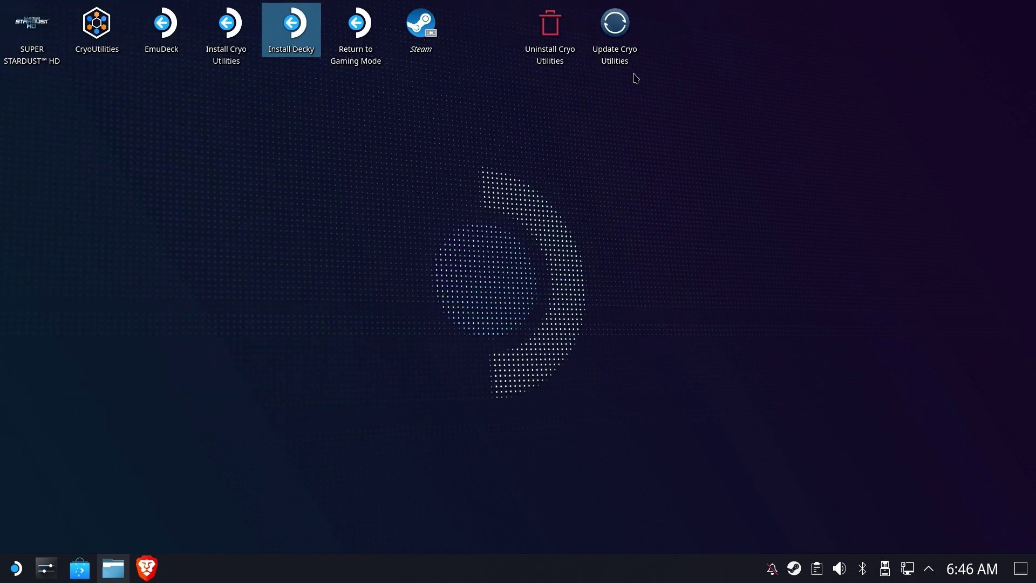
{"action": "left_click", "coordinate": [530, 168]}
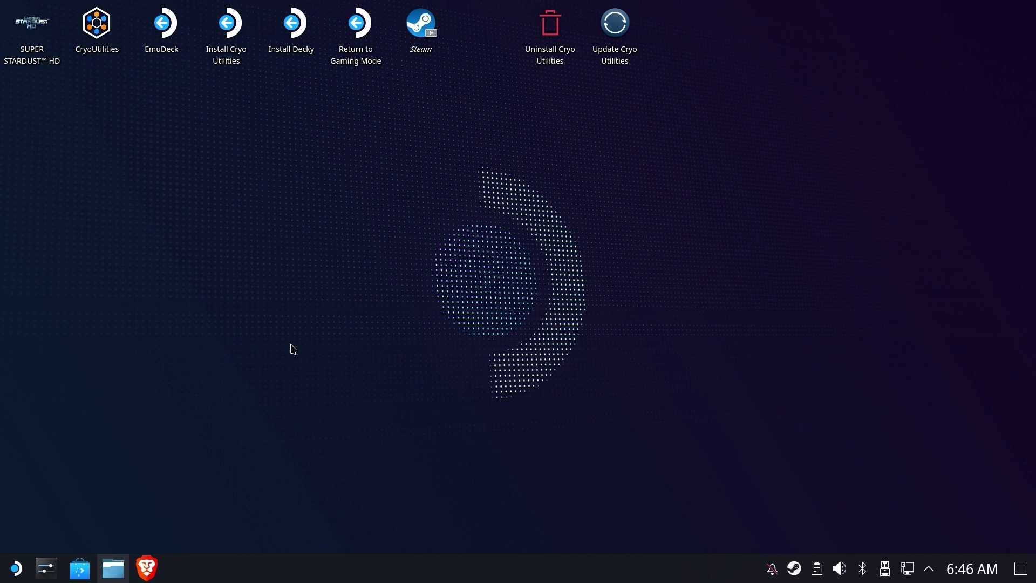
{"action": "left_click", "coordinate": [113, 565]}
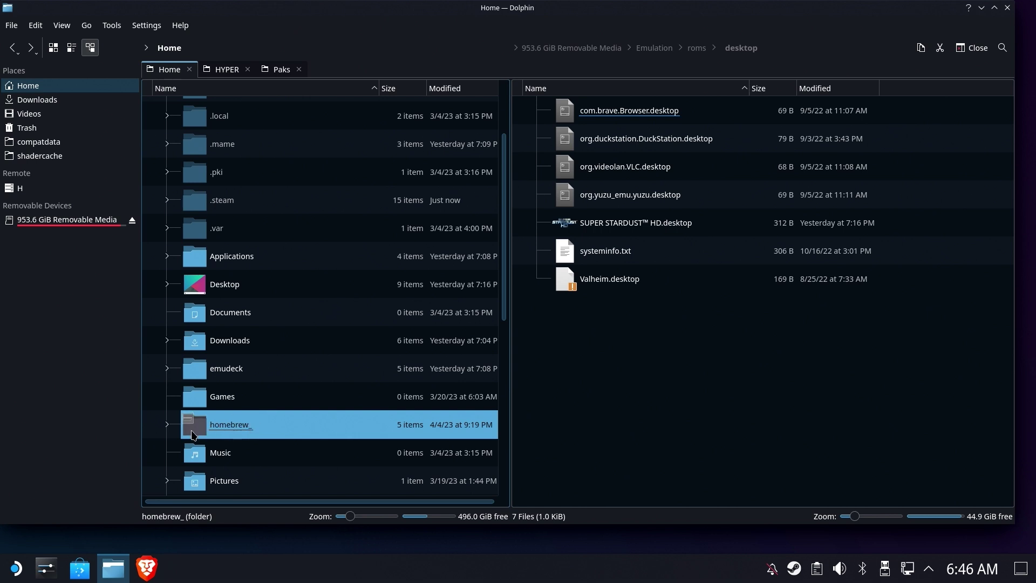
- Rename homebrew_ back to homebrew using F2
{"action": "key", "text": "F2"}
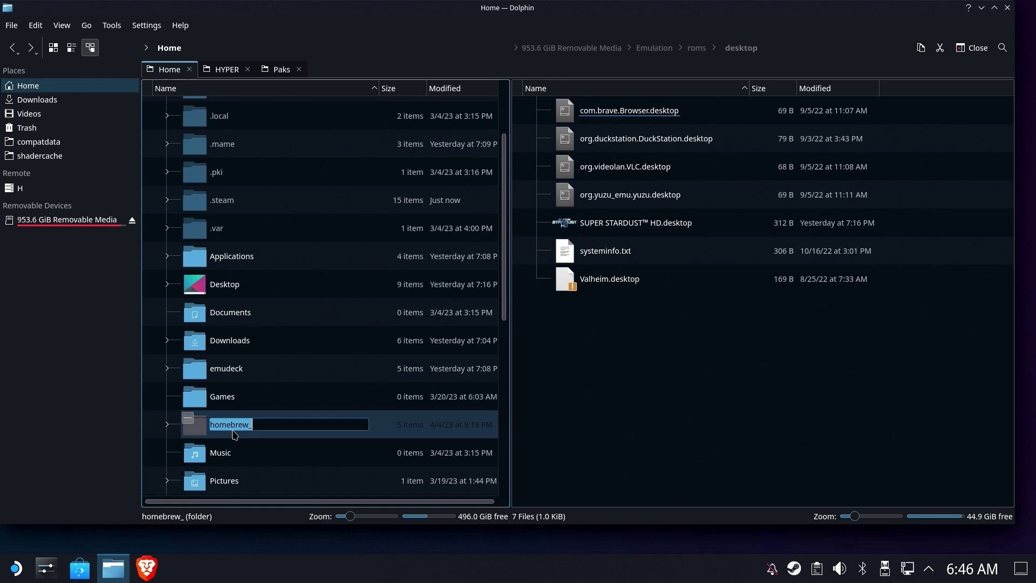
{"action": "key", "text": "Return"}
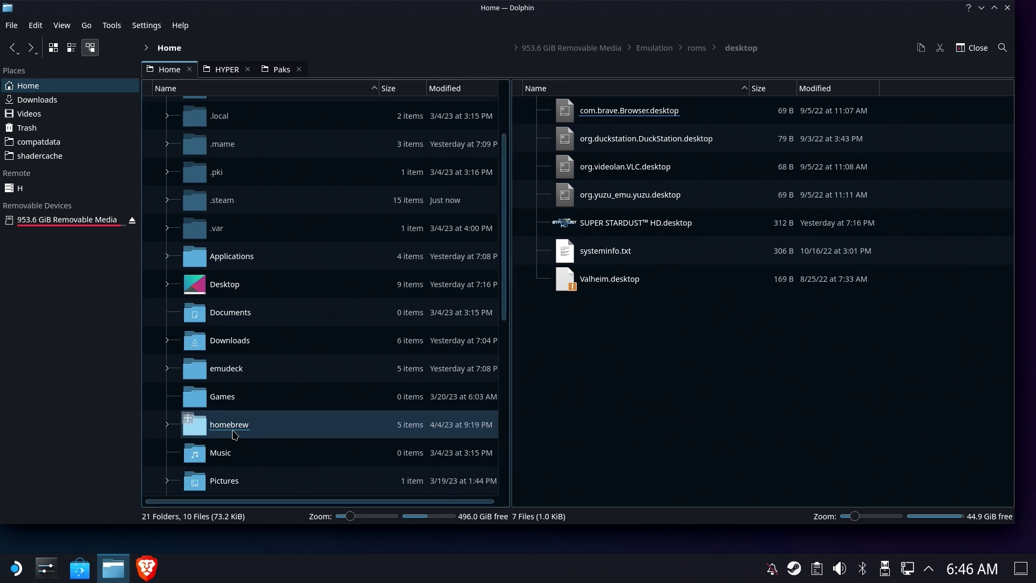
- Open homebrew and then its plugins folder
{"action": "left_click", "coordinate": [271, 435]}
{"action": "left_click", "coordinate": [281, 201]}
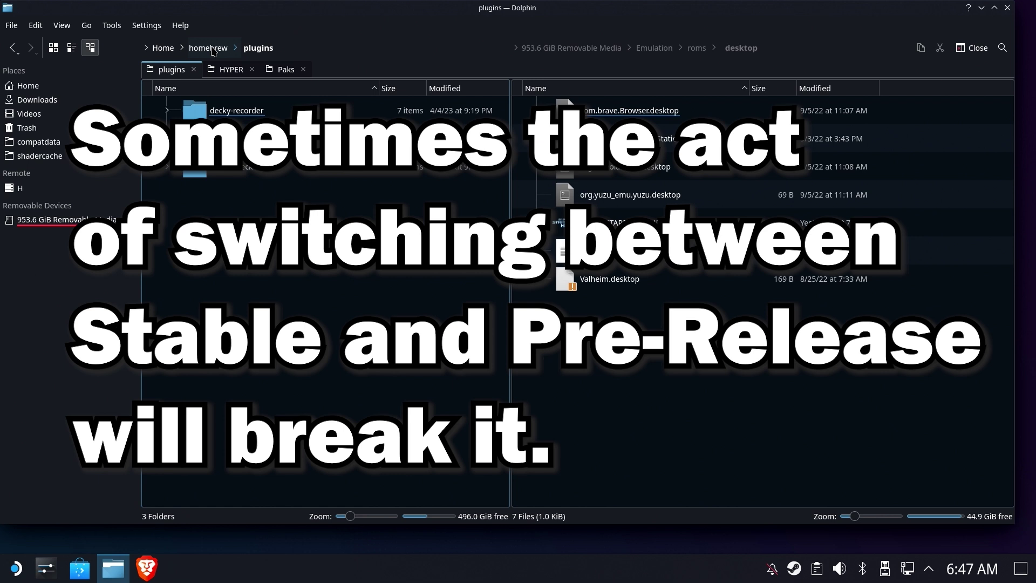
- Highlight the vibrantDeck, decky-steamgriddb and decky-recorder plugin folders in turn, then deselect
{"action": "left_click", "coordinate": [232, 159]}
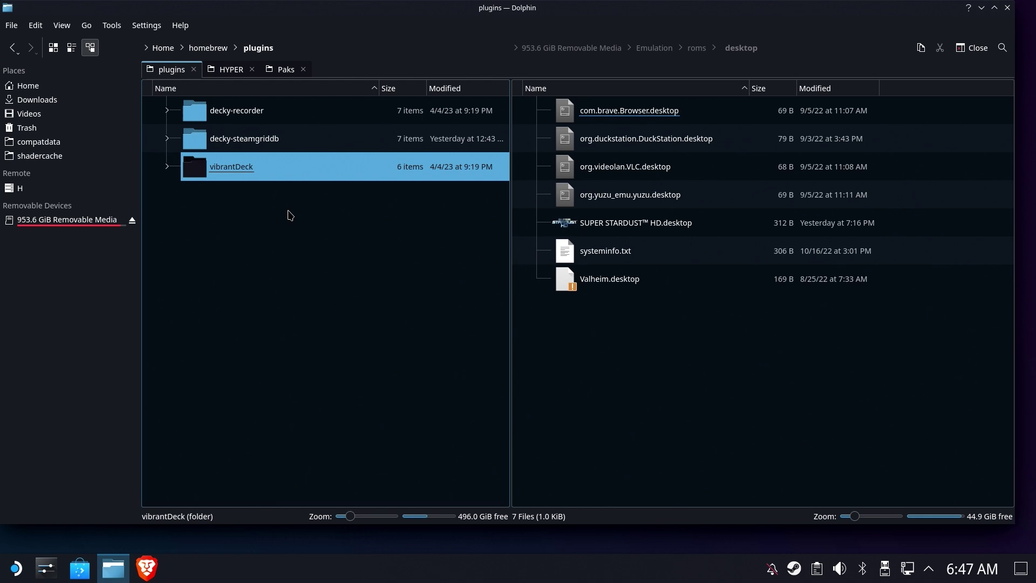
{"action": "left_click", "coordinate": [267, 141]}
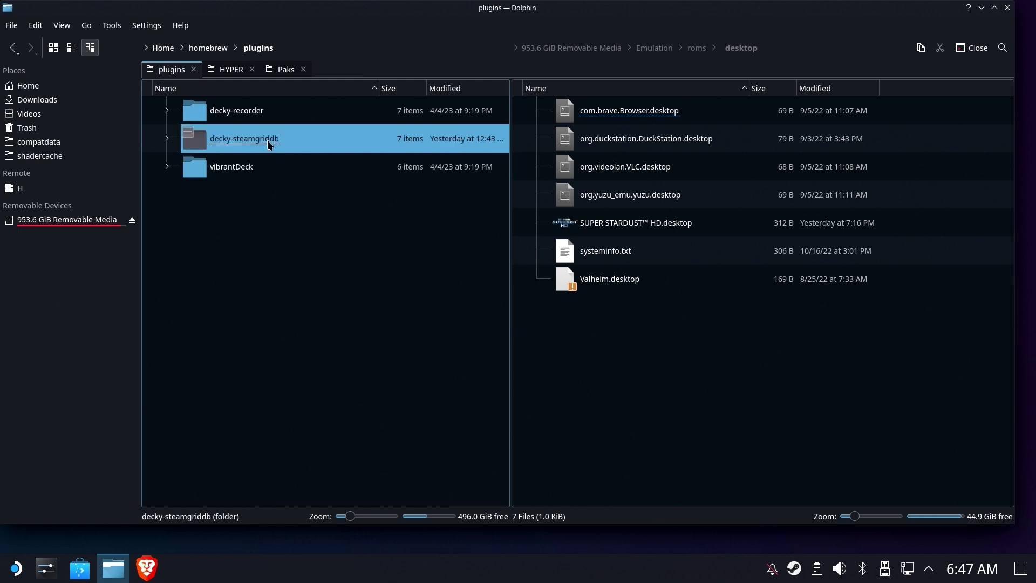
{"action": "left_click", "coordinate": [294, 226]}
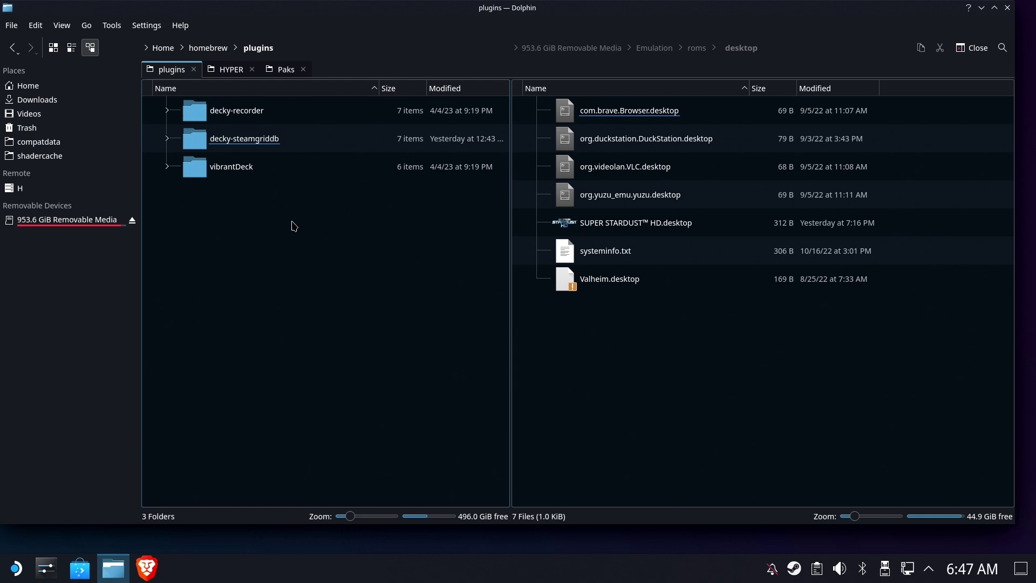
{"action": "left_click", "coordinate": [248, 111]}
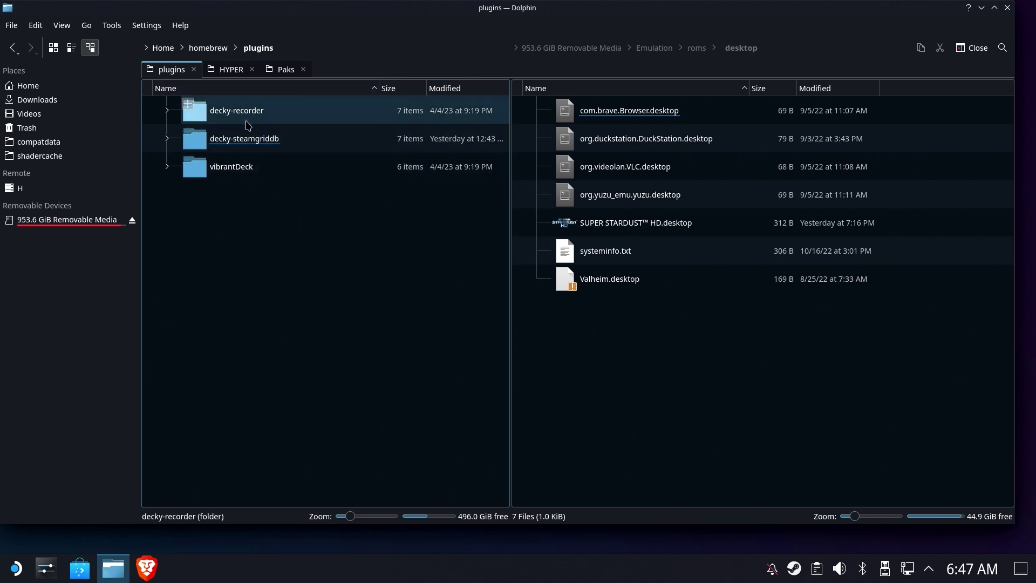
{"action": "left_click", "coordinate": [281, 245]}
{"action": "left_click", "coordinate": [243, 169]}
{"action": "left_click", "coordinate": [238, 112]}
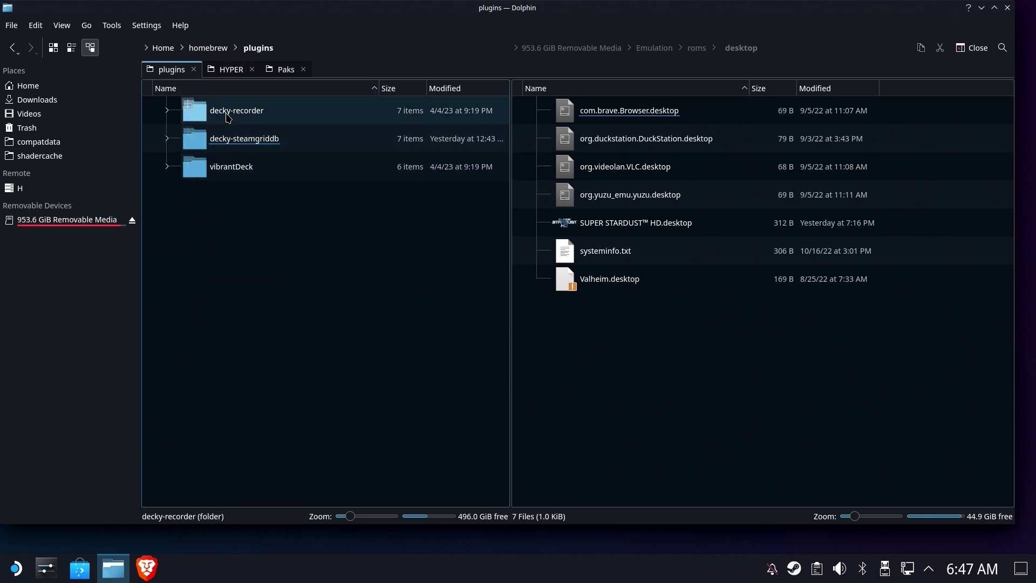
{"action": "left_click", "coordinate": [229, 177]}
{"action": "left_click", "coordinate": [221, 113]}
{"action": "left_click", "coordinate": [220, 211]}
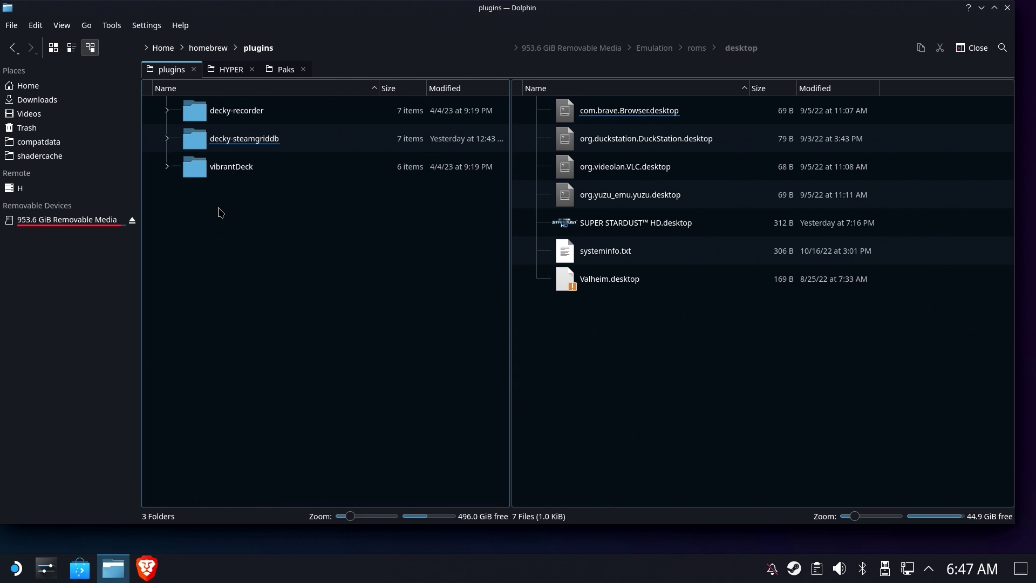
- Return to Home, re-enter homebrew's plugins folder, and cancel a drag of decky-recorder
{"action": "left_click", "coordinate": [203, 50]}
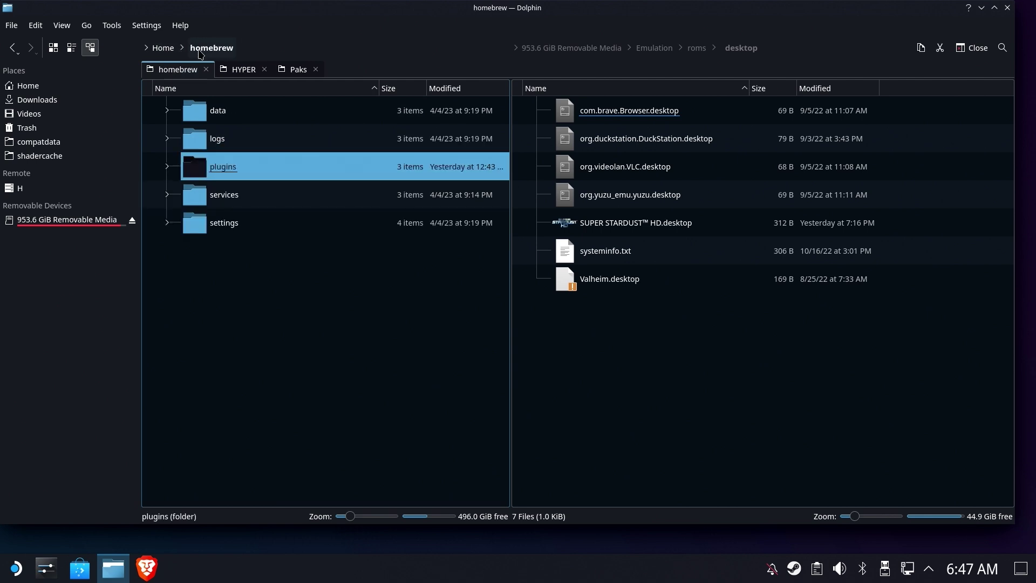
{"action": "left_click", "coordinate": [163, 48]}
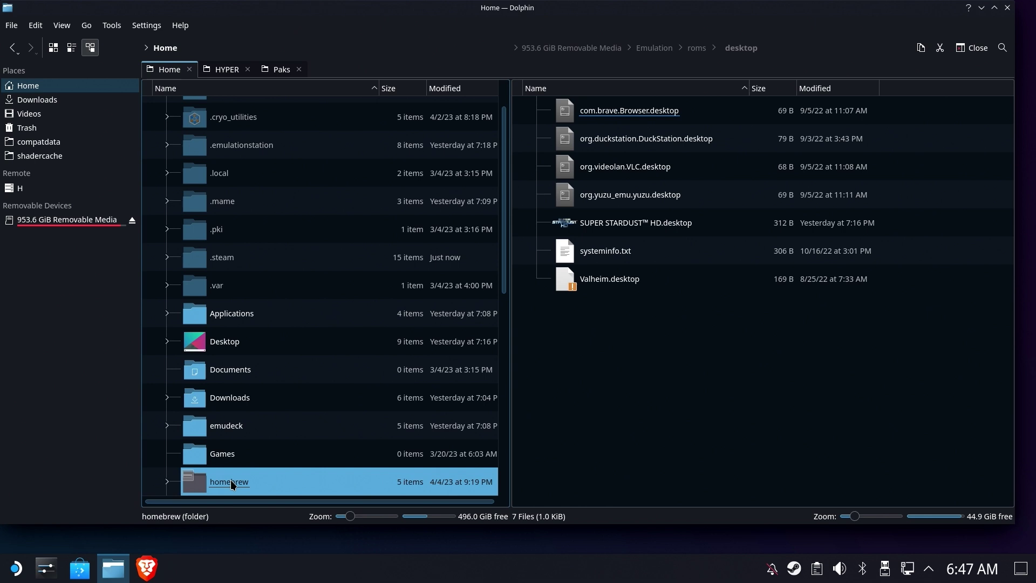
{"action": "scroll", "coordinate": [280, 413], "scroll_direction": "down", "scroll_amount": 4}
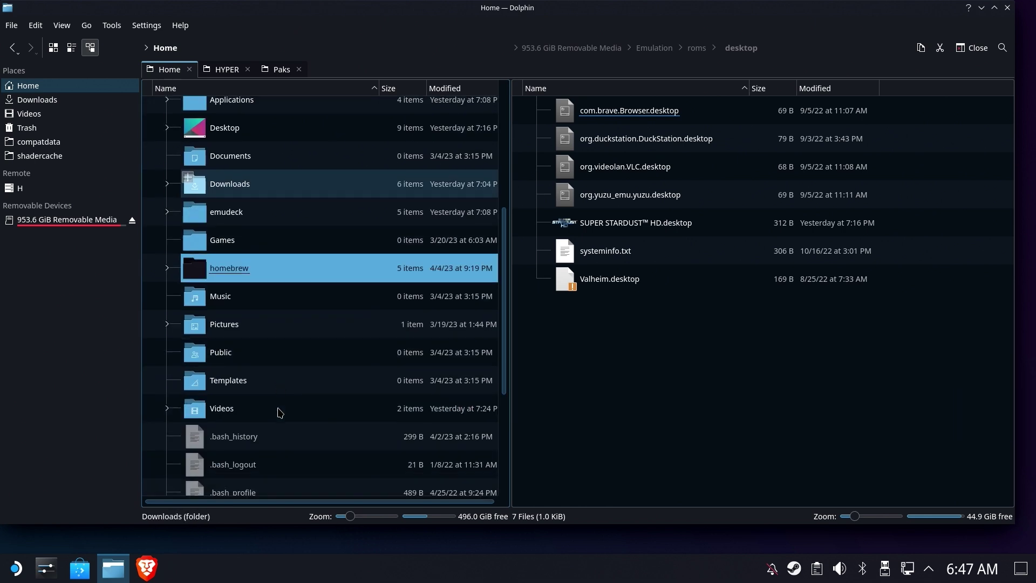
{"action": "left_click", "coordinate": [213, 270]}
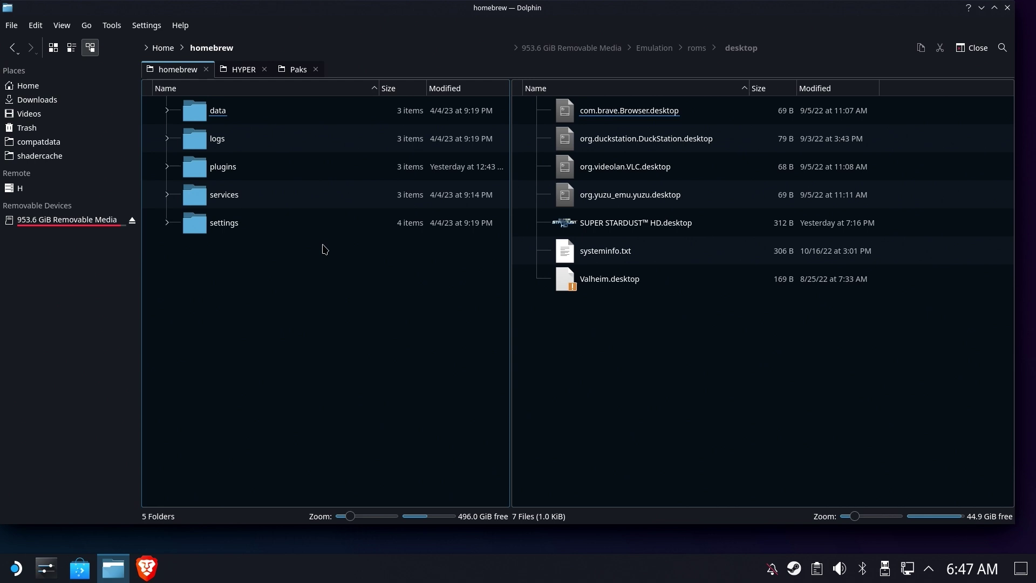
{"action": "left_click", "coordinate": [232, 169]}
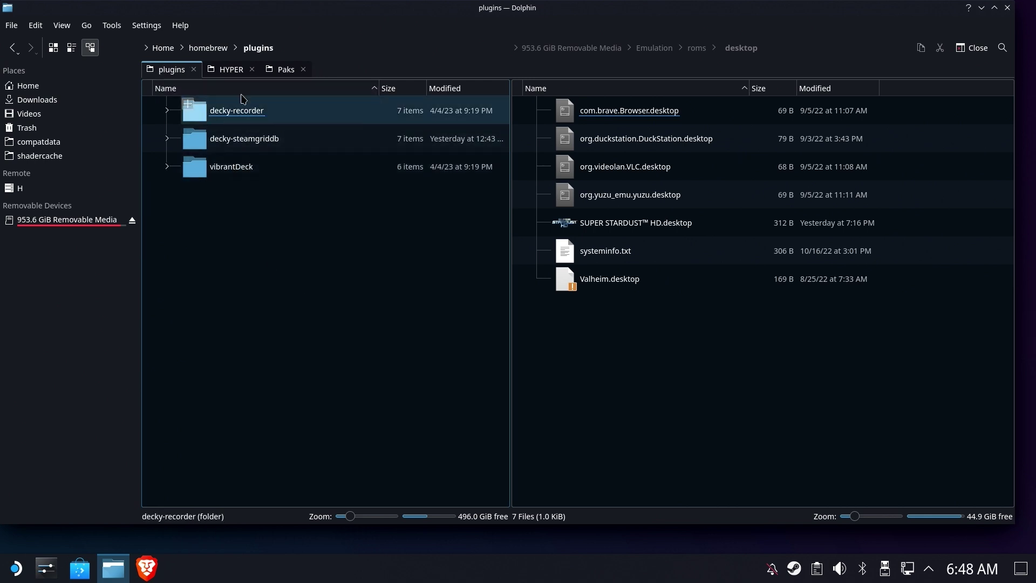
{"action": "left_click_drag", "start_coordinate": [226, 111], "coordinate": [247, 171]}
{"action": "left_click", "coordinate": [247, 244]}
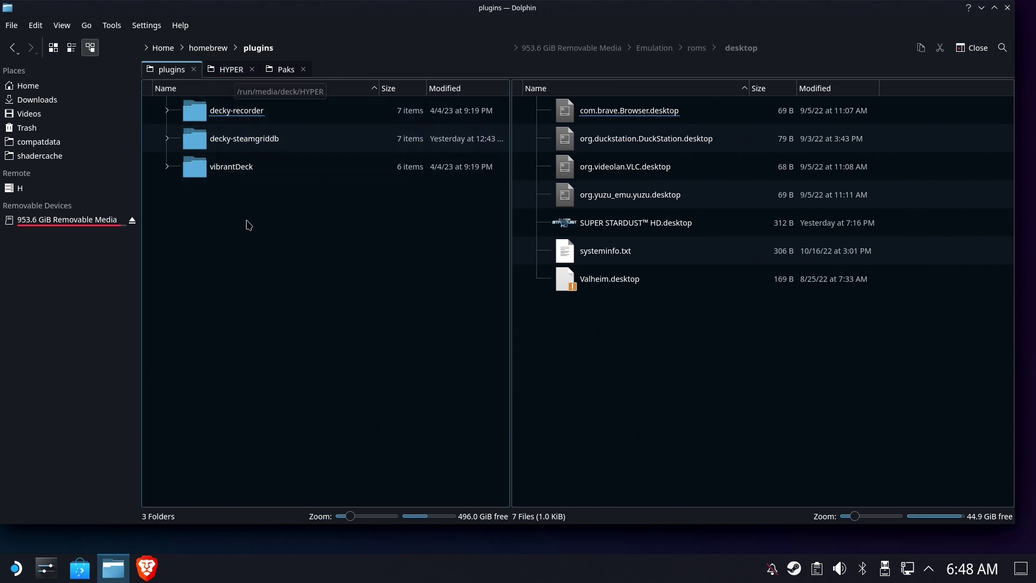
- Go up through homebrew to the Home folder via the breadcrumb bar
{"action": "left_click", "coordinate": [208, 48]}
{"action": "left_click", "coordinate": [169, 48]}
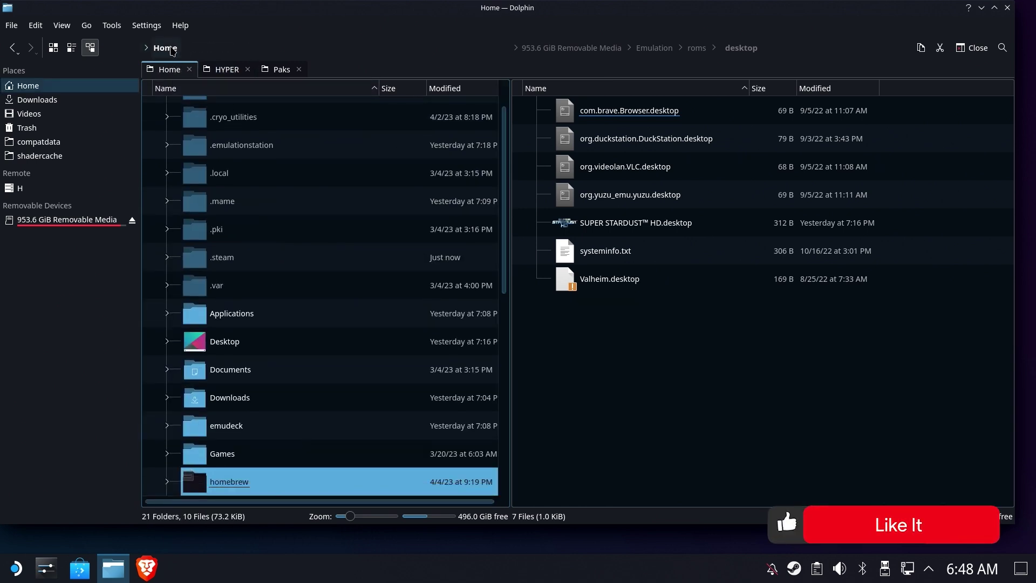